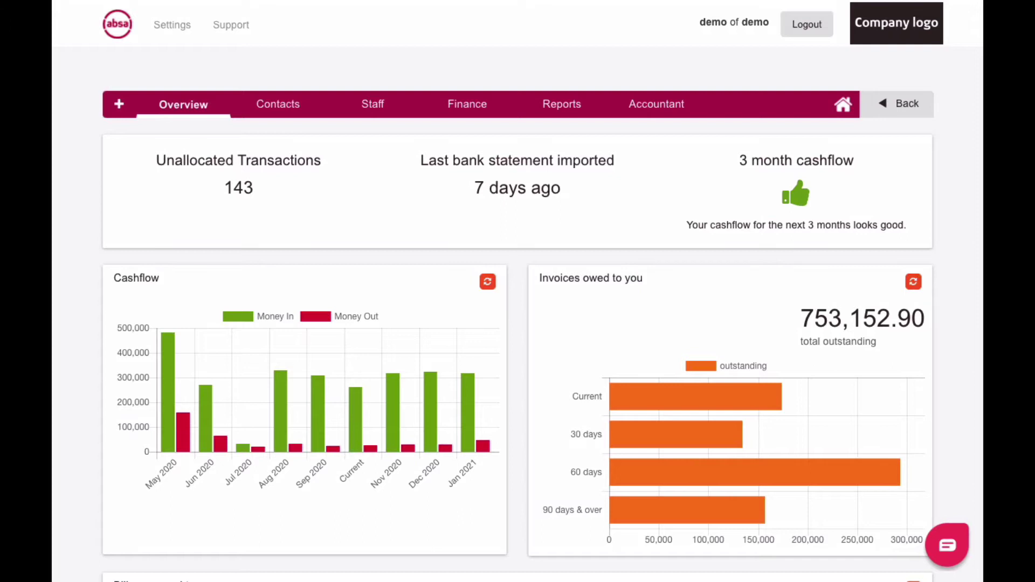
# Open the Salary Schedules report from the Staff section.
pyautogui.click(372, 106)
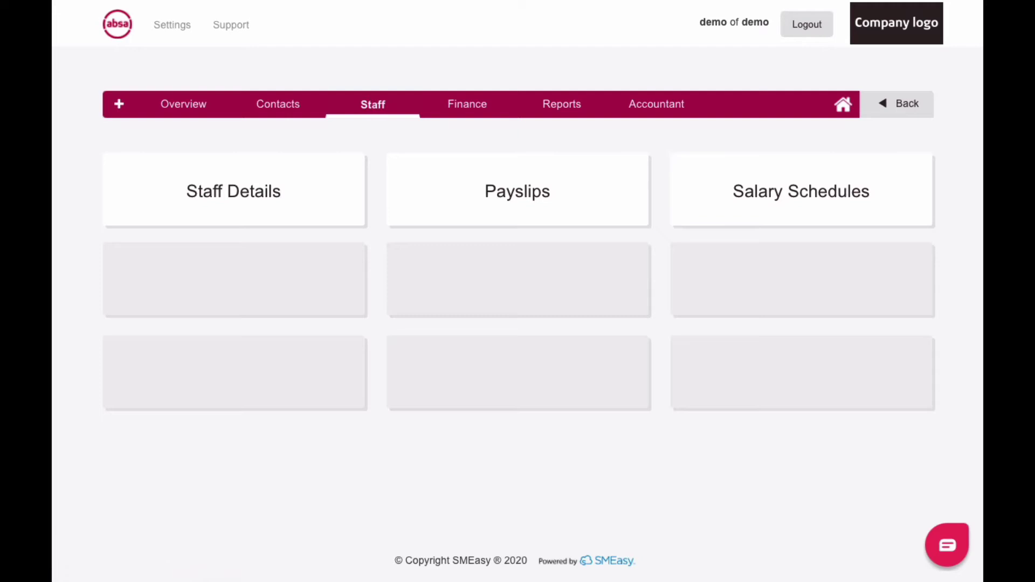
pyautogui.click(802, 213)
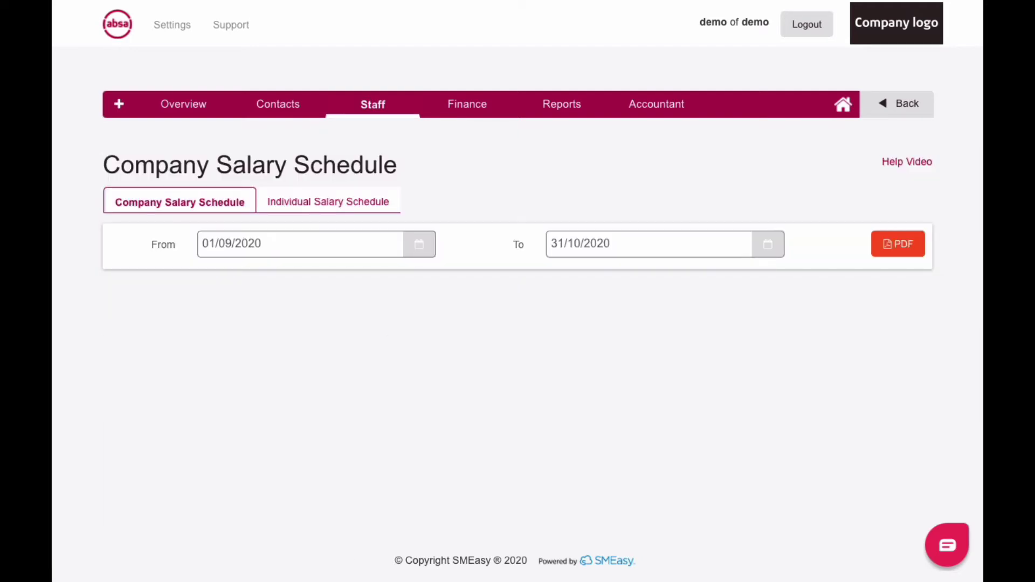
# Change the From date to 03/05/2020 using the calendar picker.
pyautogui.click(421, 252)
pyautogui.click(213, 272)
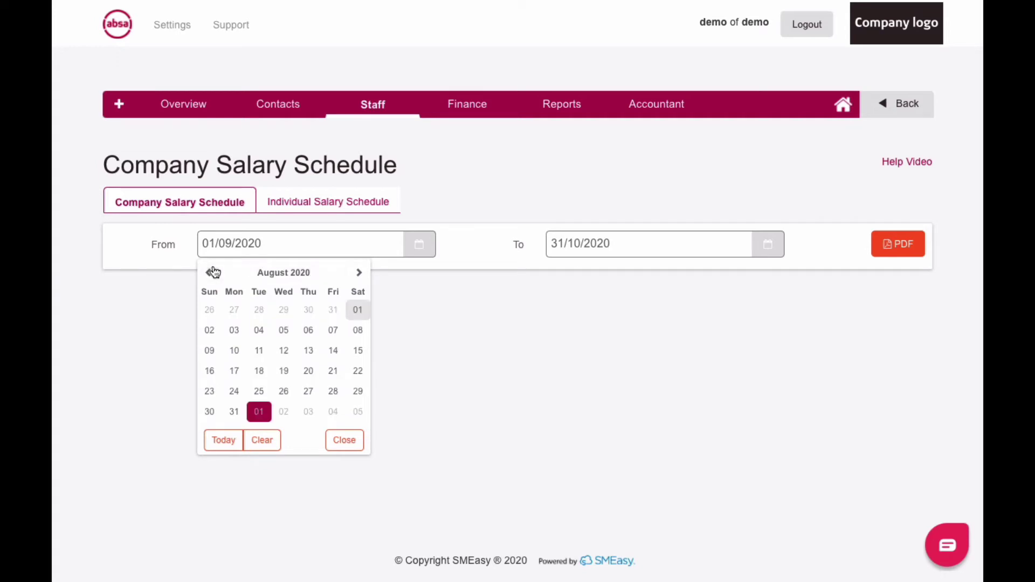
pyautogui.click(213, 272)
pyautogui.click(210, 330)
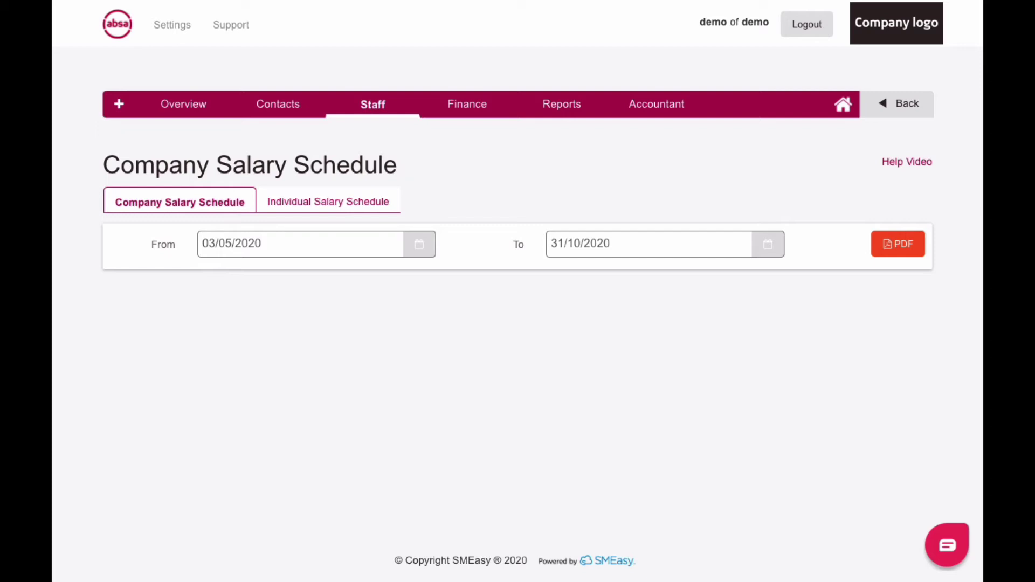
# Generate the EMP201 salary schedule PDF for 03 May–31 Oct 2020.
pyautogui.click(898, 243)
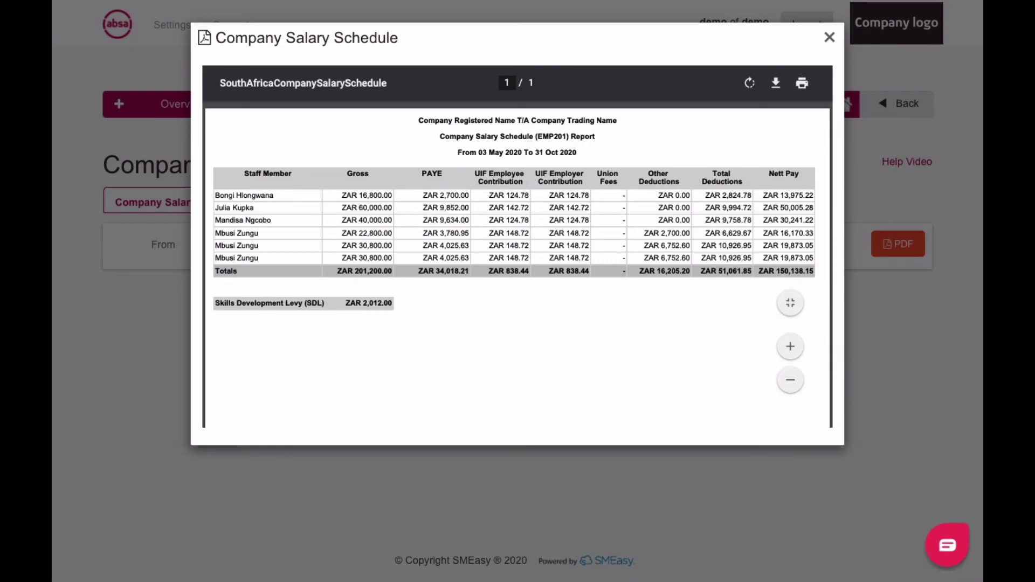